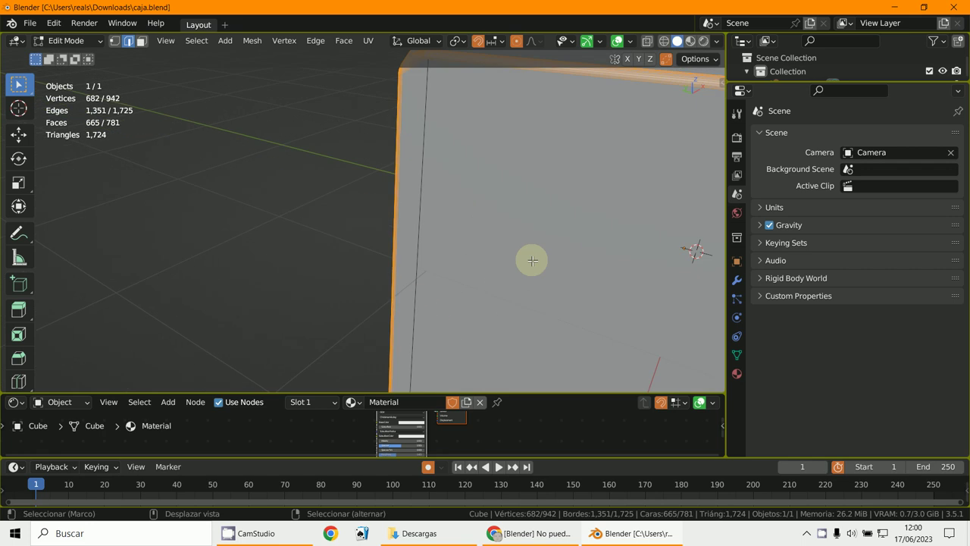
- Try to move the inner partition face where it meets the box's bevelled top edge, using face selection
middle_click_drag(367, 313, 295, 300)
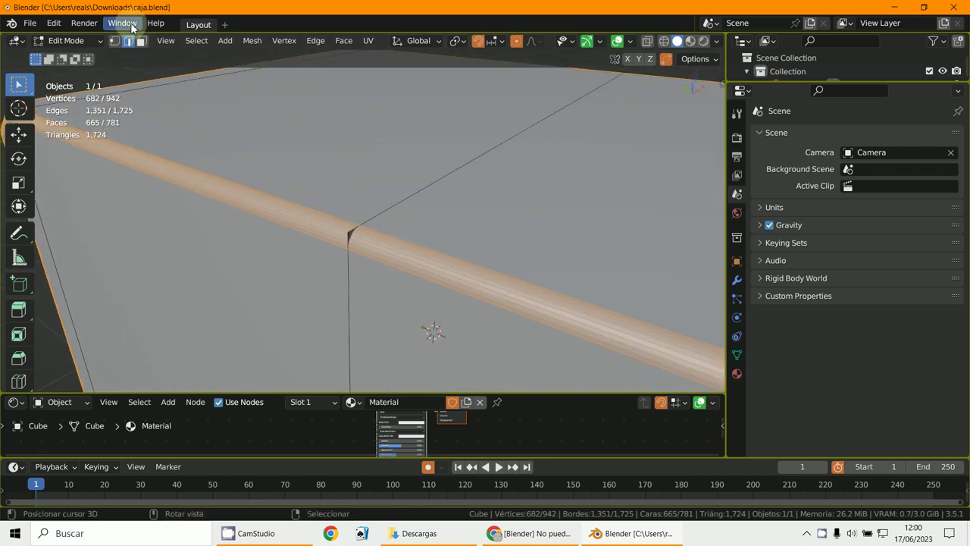
left_click(142, 42)
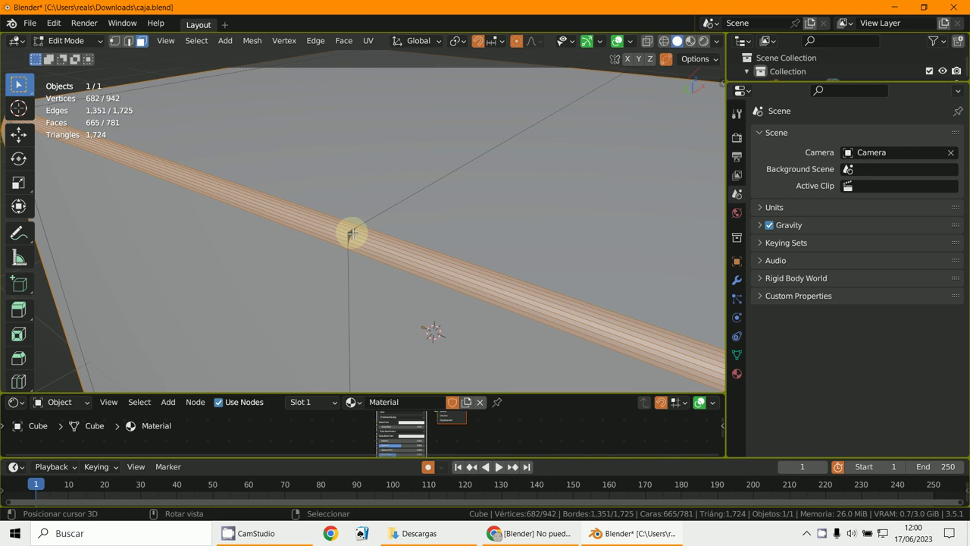
left_click(353, 233)
scroll(446, 260, "down", 5)
key("g")
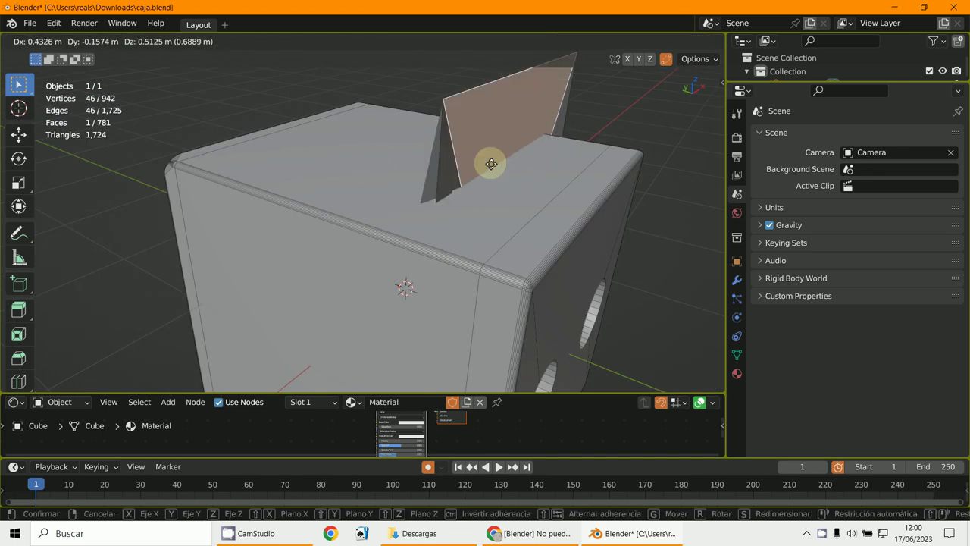
key("Escape")
- Try to move the large face that covers the top of the box
scroll(470, 226, "down", 3)
mouse_move(471, 226)
middle_mouse_down()
mouse_move(450, 245)
mouse_move(479, 210)
middle_mouse_up()
left_click(488, 243)
middle_click_drag(489, 244, 369, 196)
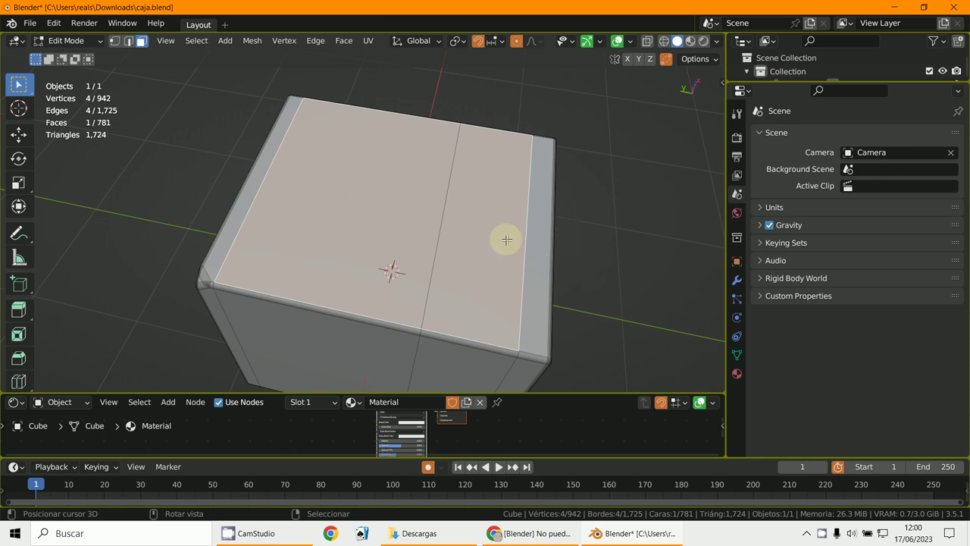
key("g")
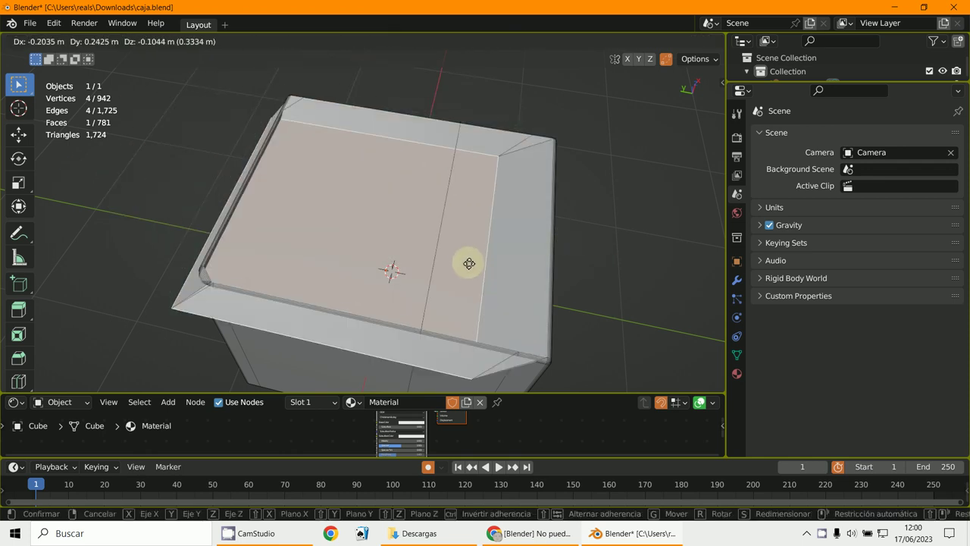
key("Escape")
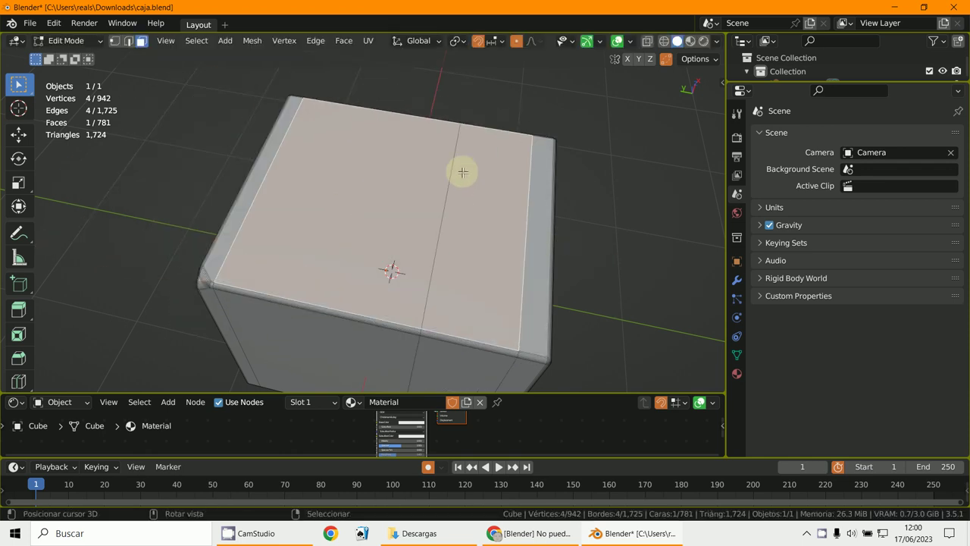
middle_click_drag(461, 171, 483, 204)
key("g")
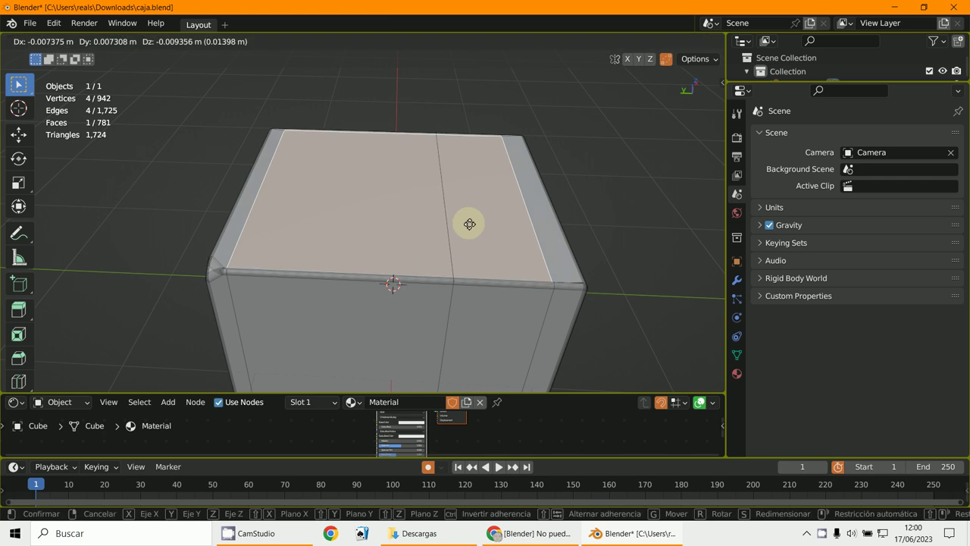
key("Escape")
- Delete the large top face of the box to open up its interior
mouse_move(468, 247)
middle_mouse_down()
mouse_move(493, 249)
mouse_move(463, 239)
mouse_move(467, 253)
middle_mouse_up()
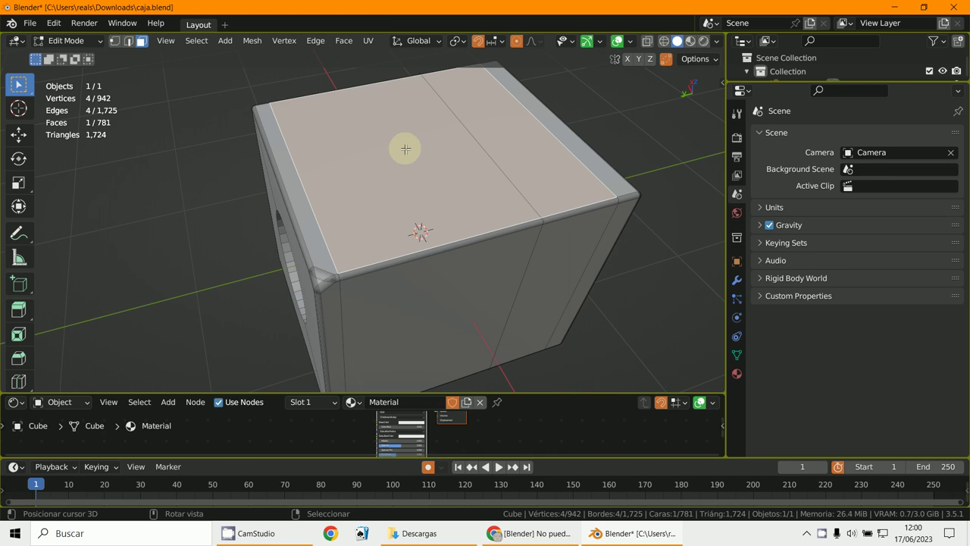
key("x")
left_click(383, 176)
- Delete the three faces that form the inner partition around the two small tubes
middle_click_drag(383, 175, 470, 263)
left_click(454, 217)
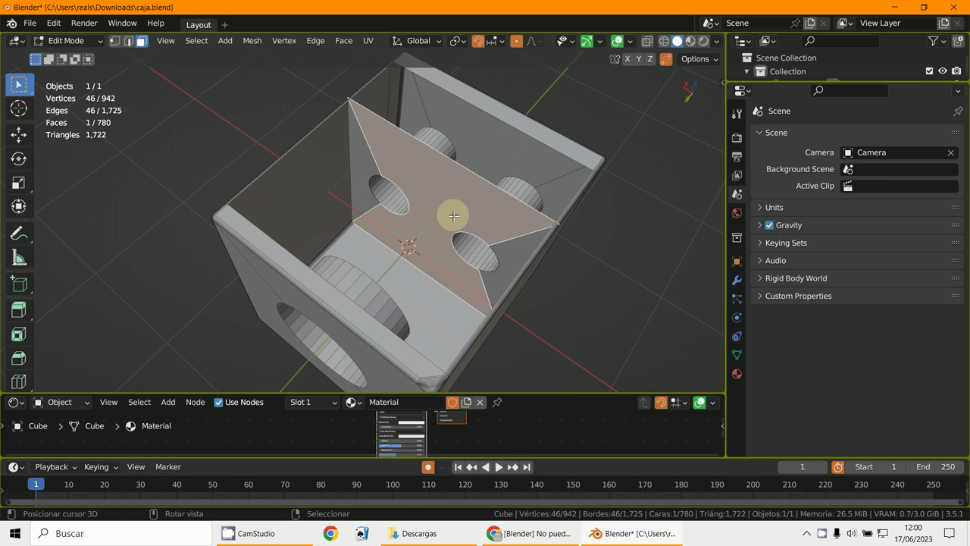
left_click(368, 159, "shift")
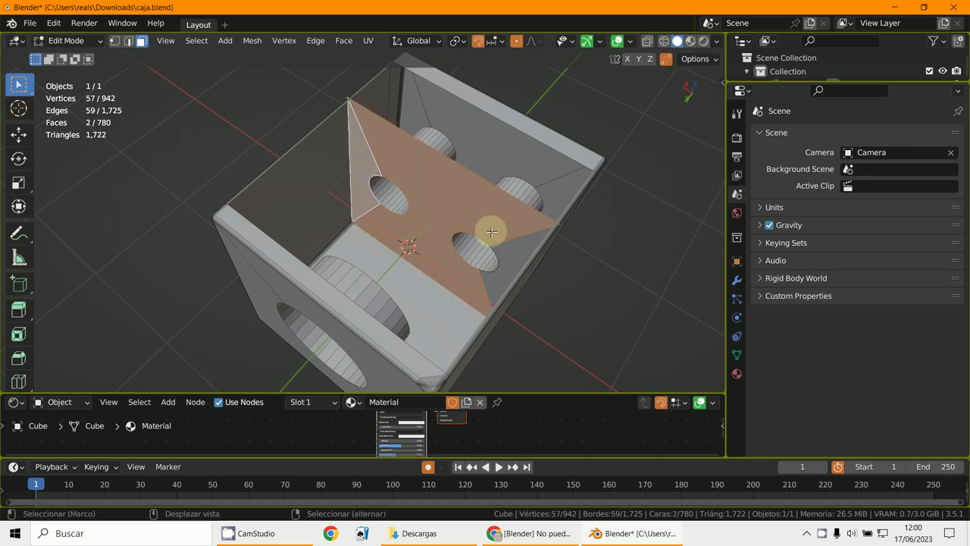
left_click(511, 258, "shift")
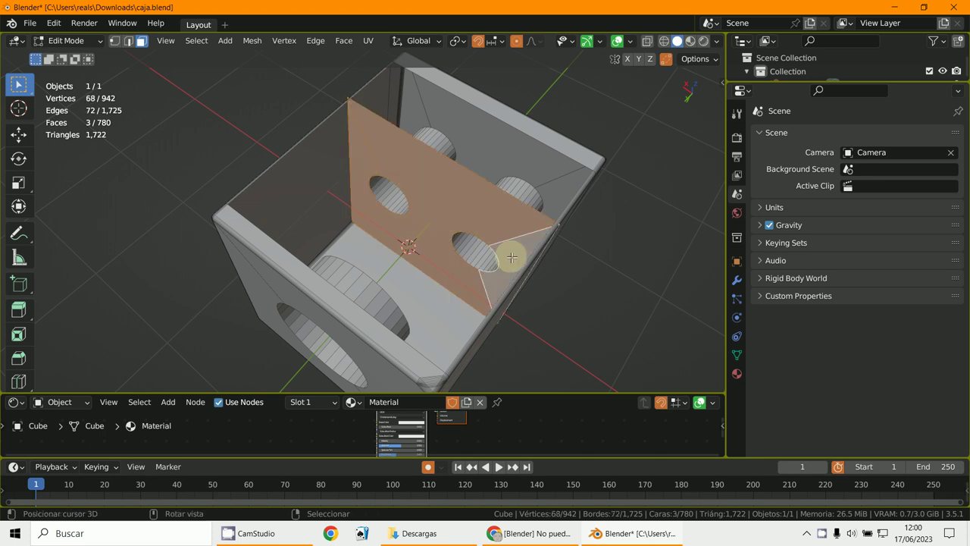
key("x")
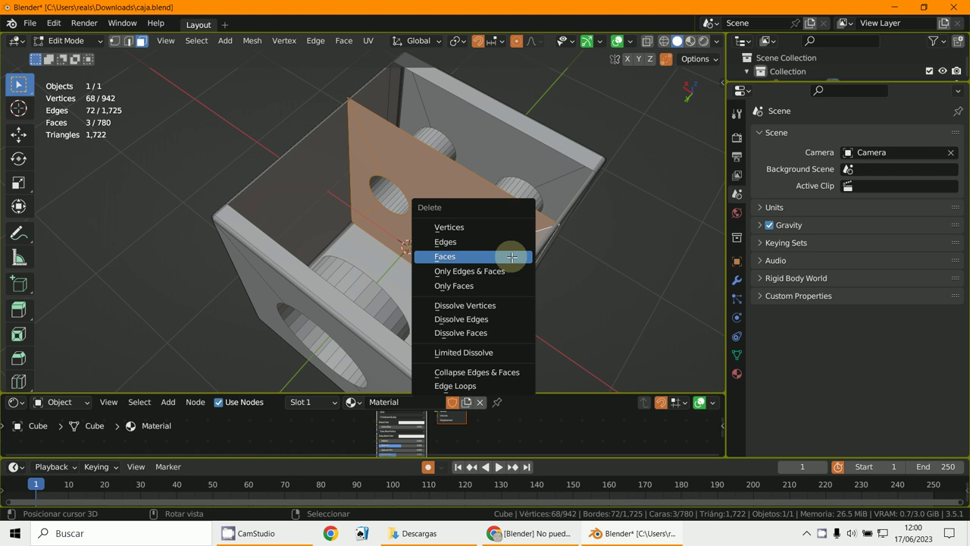
left_click(512, 257)
- Select the open end loop of one small tube in edge mode and fill it with a single face
middle_click_drag(512, 258, 409, 214)
scroll(548, 230, "up", 4)
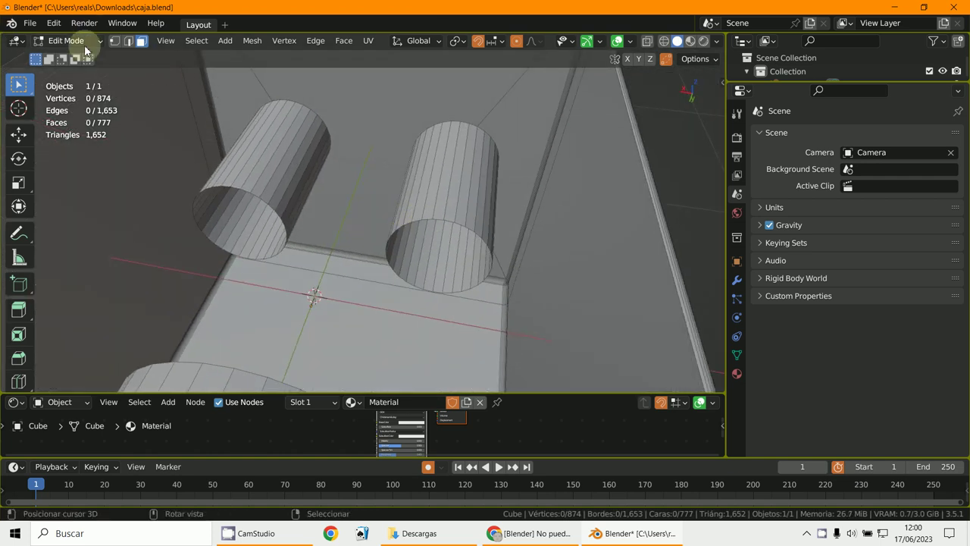
left_click(128, 41)
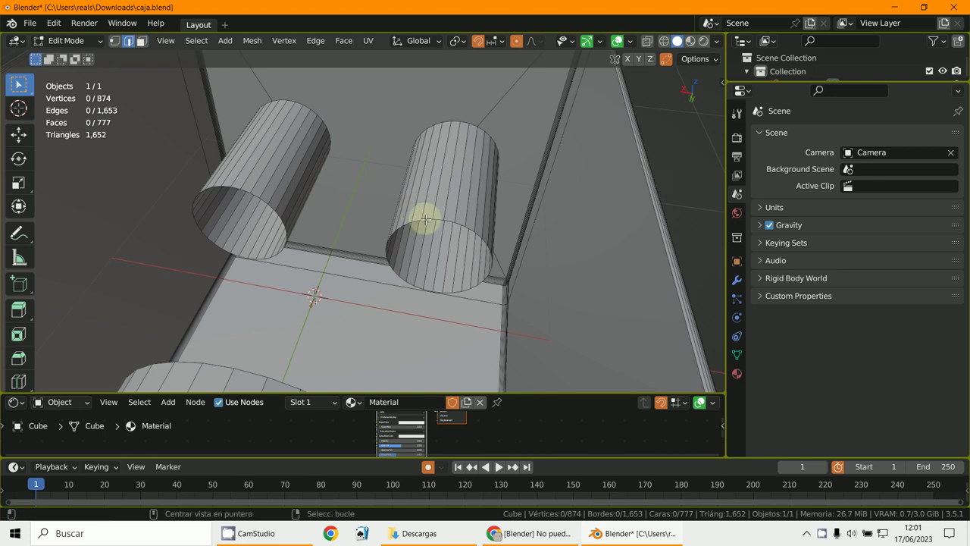
middle_click_drag(426, 219, 465, 275)
key("f")
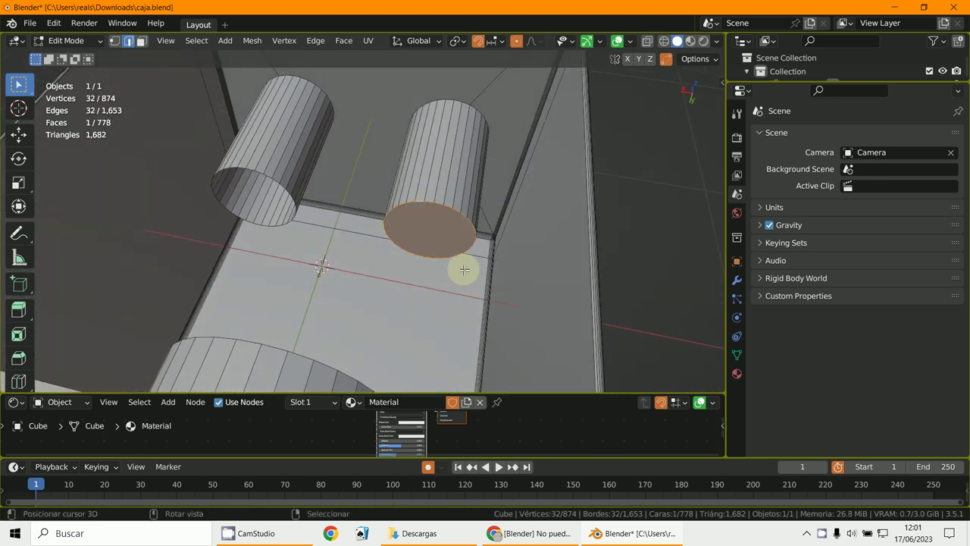
- Close the other small tube's open end, replacing the triangulated fill with a single face
left_click(262, 169, "alt")
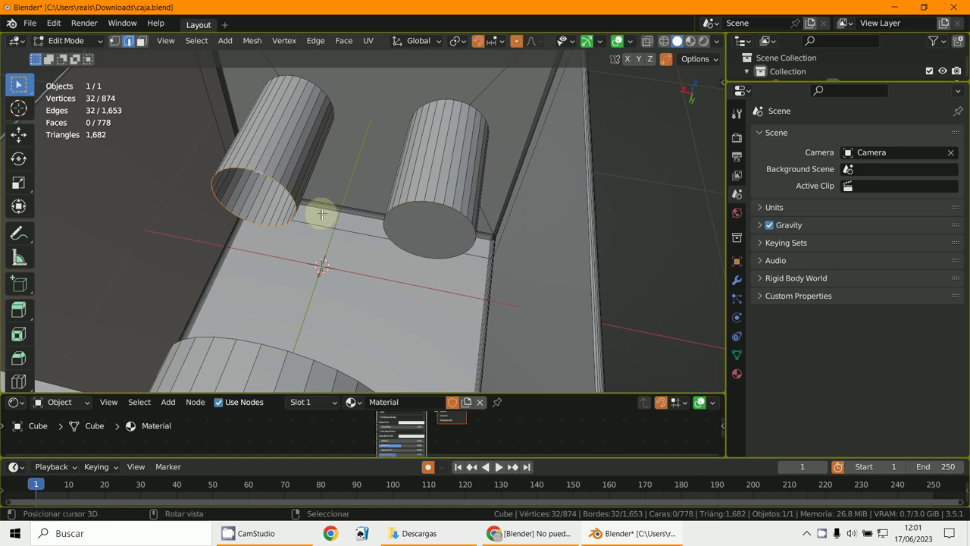
key("alt+f")
middle_click_drag(318, 214, 355, 222)
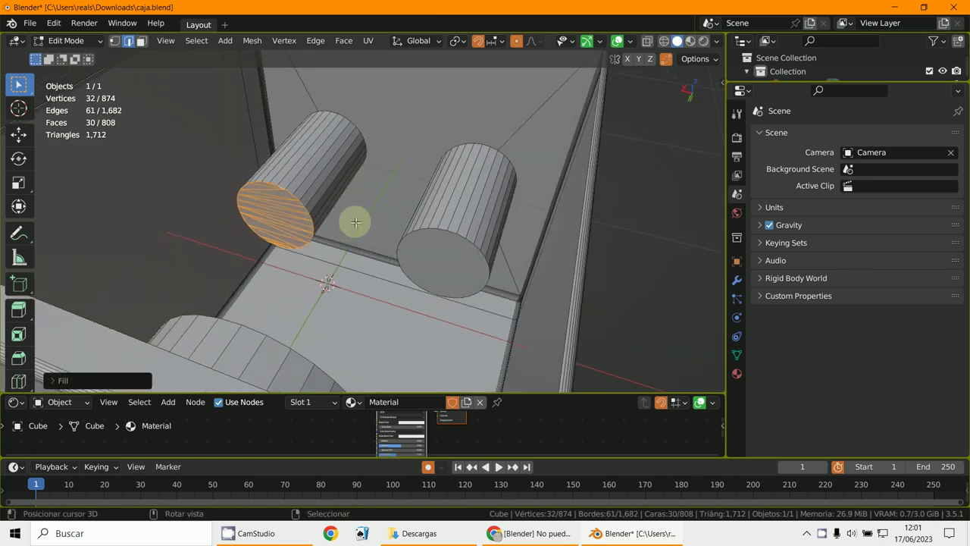
key("ctrl+z")
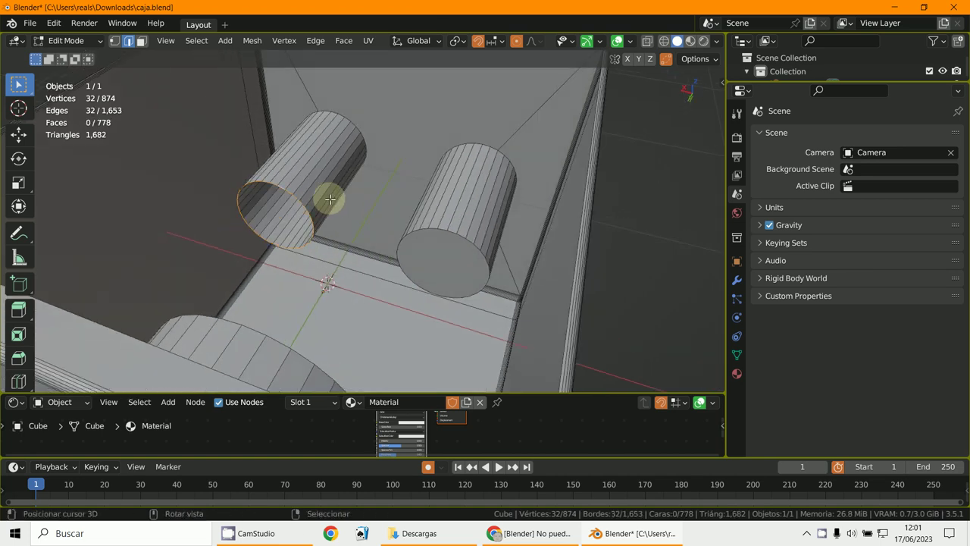
key("f")
- Close the large tube's open inner end with a single face
middle_click_drag(329, 197, 368, 219)
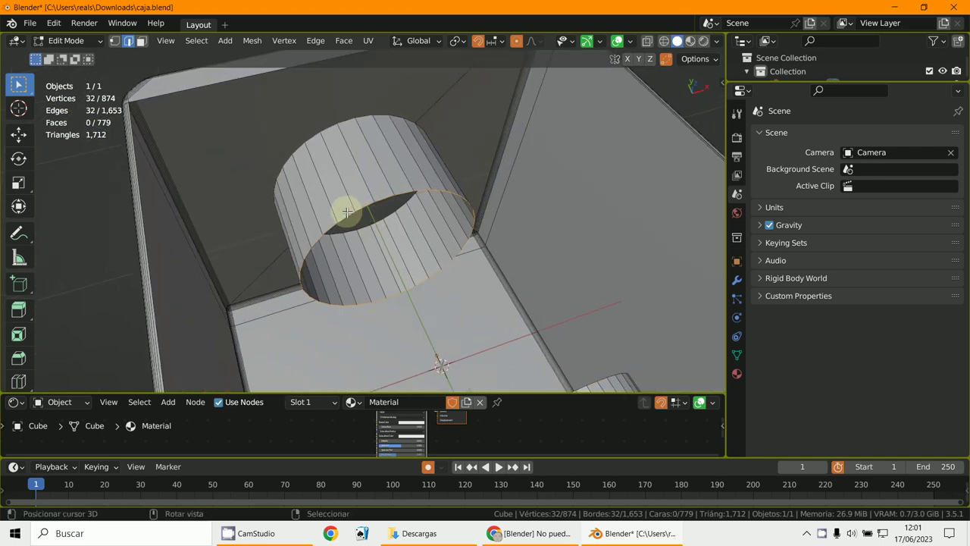
key("f")
- Select the edge loop around the box's open top and fill it with a single face
middle_click_drag(347, 210, 395, 250)
scroll(429, 230, "up", 3)
scroll(399, 236, "up", 3)
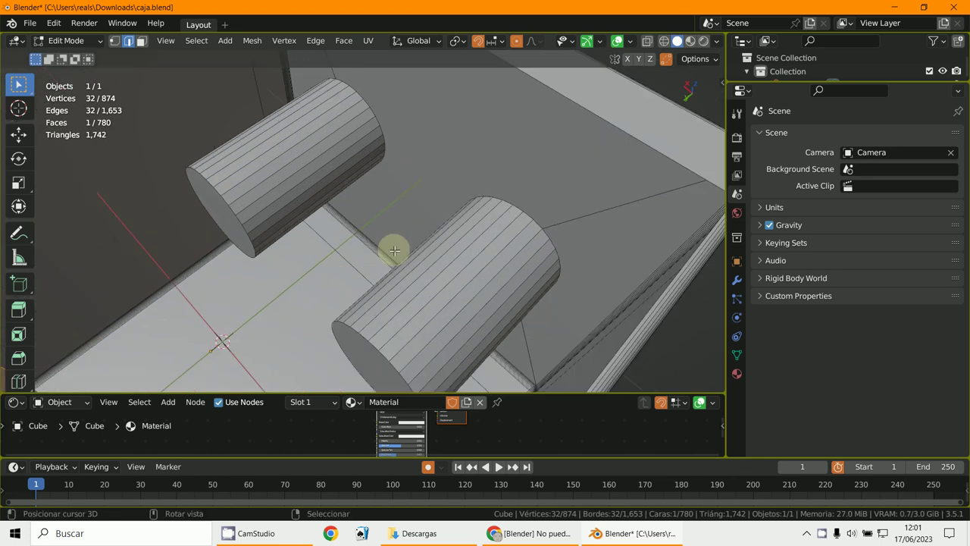
left_click(676, 160, "alt")
scroll(676, 160, "down", 3)
middle_click_drag(677, 160, 596, 249)
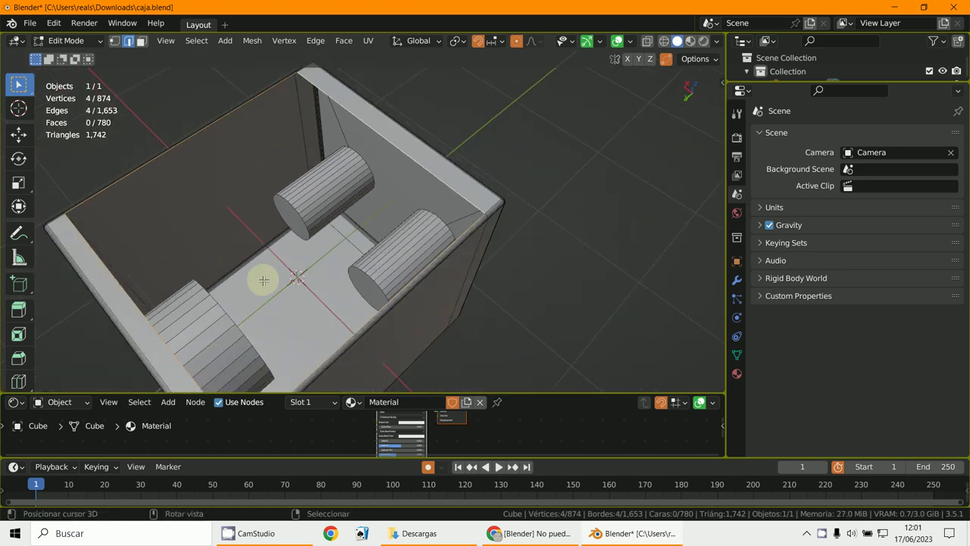
middle_click_drag(264, 280, 564, 212)
scroll(455, 210, "down", 6)
key("f")
- Switch to Object Mode and enable the Face Orientation overlay to check the box's normals
left_click(71, 40)
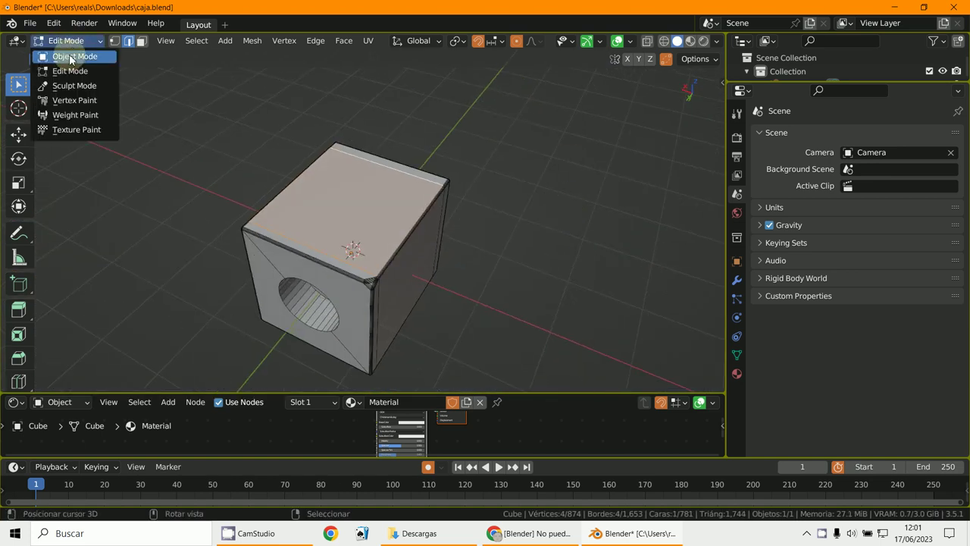
left_click(71, 57)
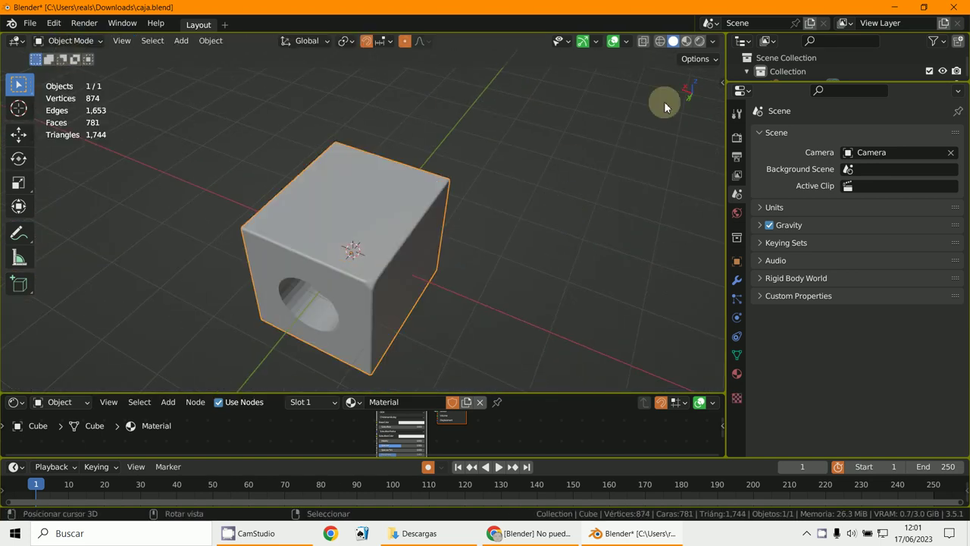
left_click(627, 41)
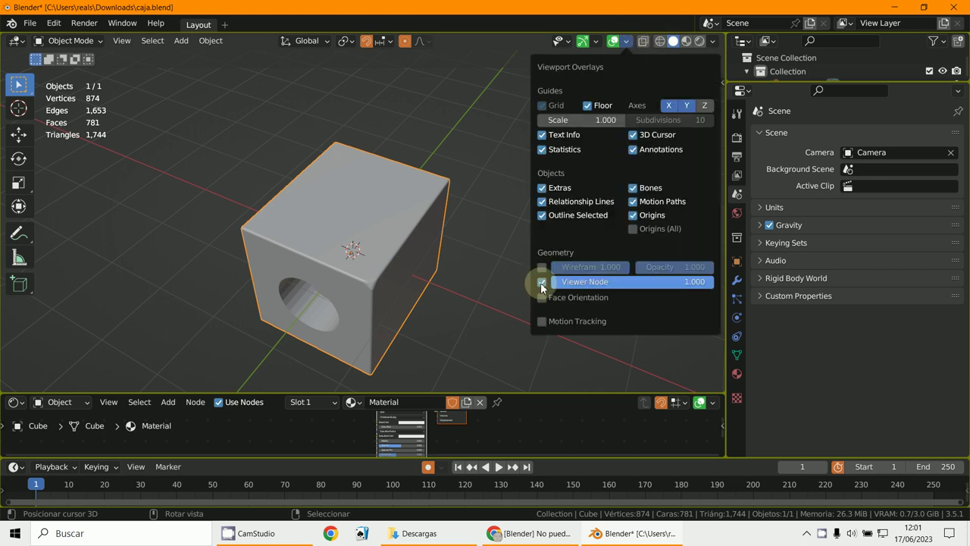
left_click(541, 298)
middle_click_drag(541, 300, 229, 257)
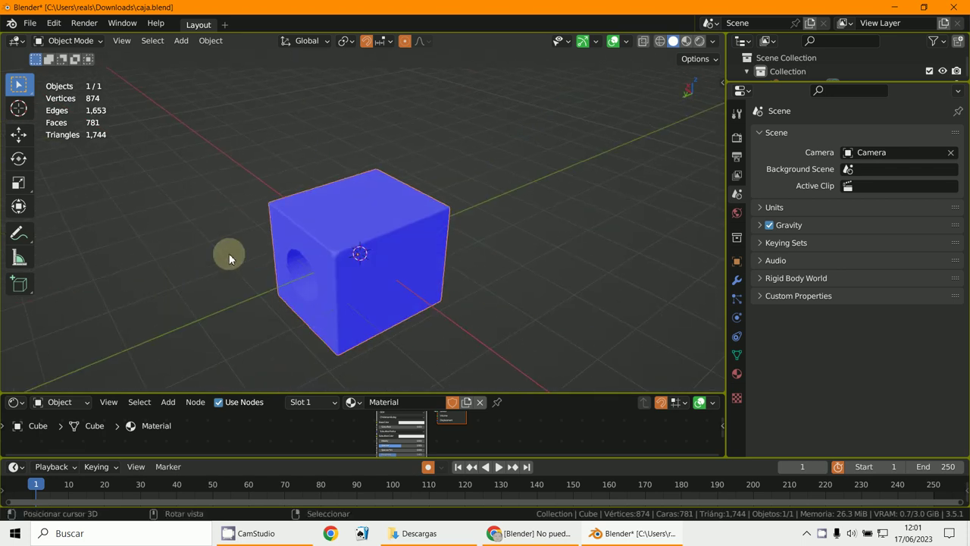
- Undo the partition removal, the tube end caps and the rebuilt top face
key("ctrl+z")
key("ctrl+z")
key("ctrl+z")
mouse_move(542, 202)
middle_mouse_down("alt")
mouse_move(592, 152)
mouse_move(596, 188)
middle_mouse_up("alt")
middle_click_drag(336, 251, 136, 227)
- Enter Edit Mode and select the edge that crosses the box's top where the inner partition meets it
left_click(75, 42)
left_click(67, 69)
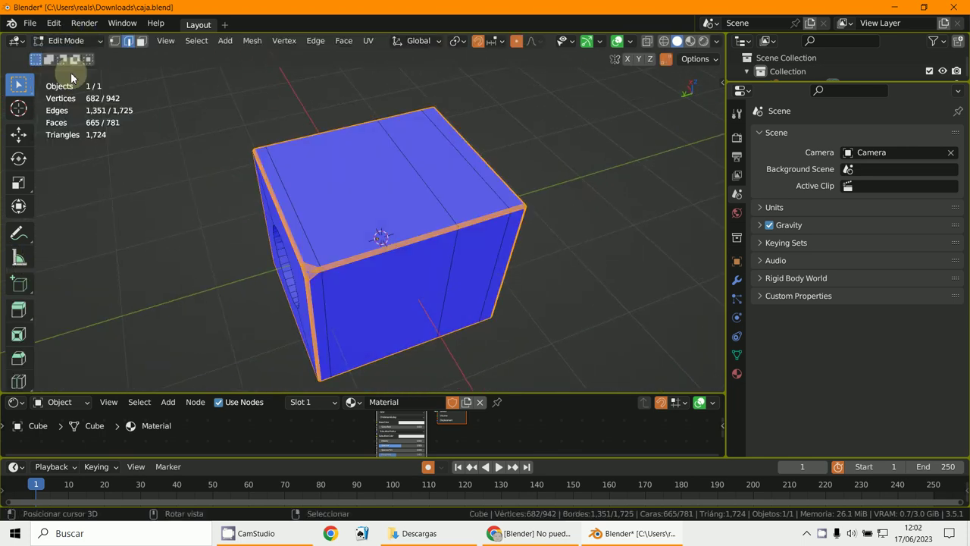
middle_click_drag(383, 199, 350, 260)
left_click(364, 259)
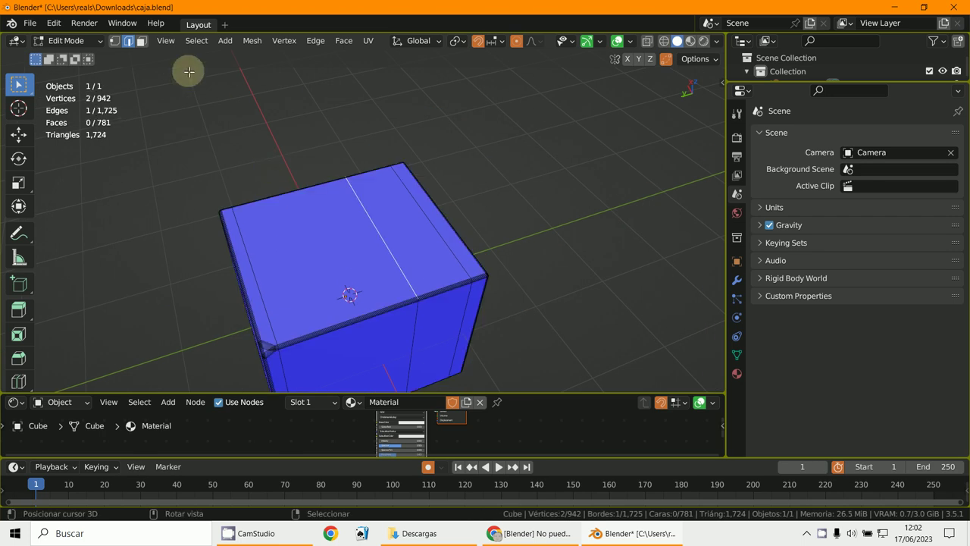
left_click(305, 221)
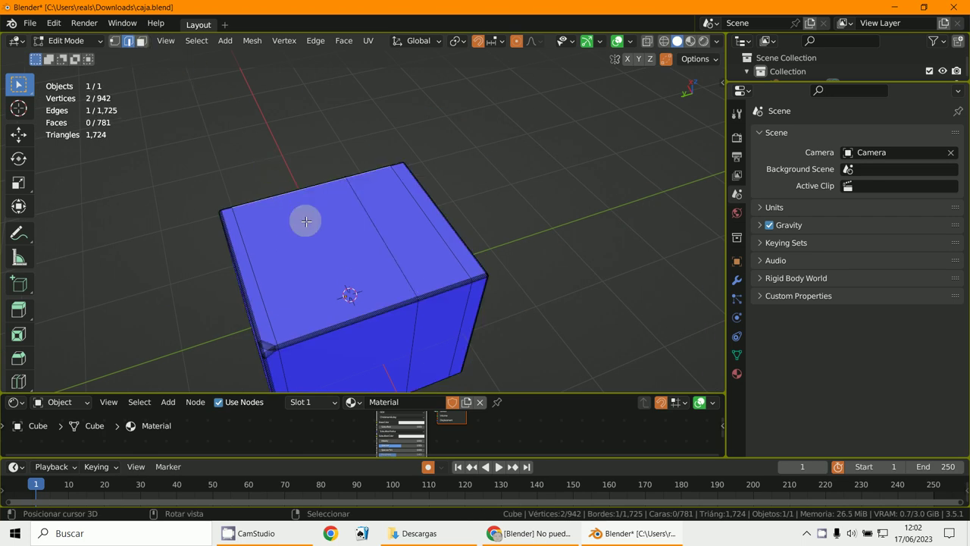
- Select the box's large top face in face mode and delete it
left_click(142, 41)
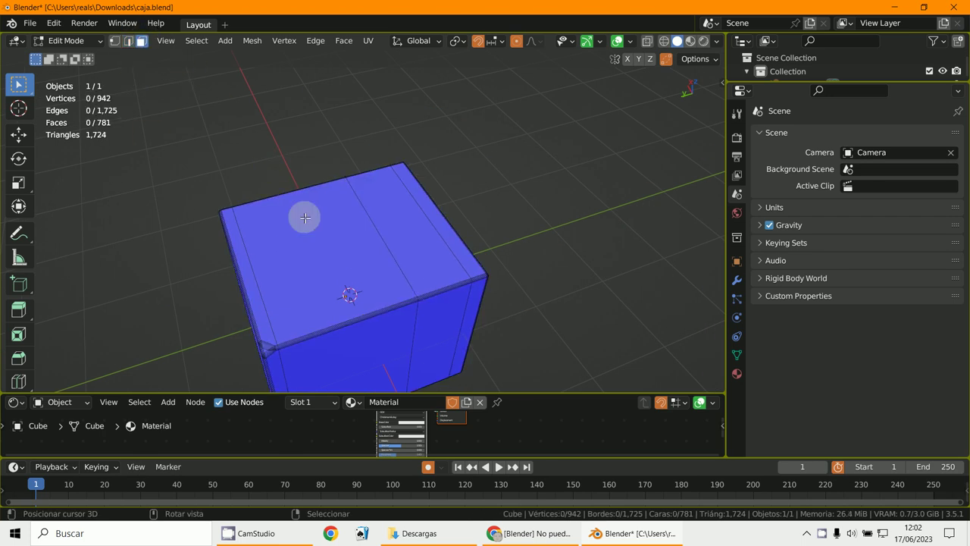
left_click(339, 265)
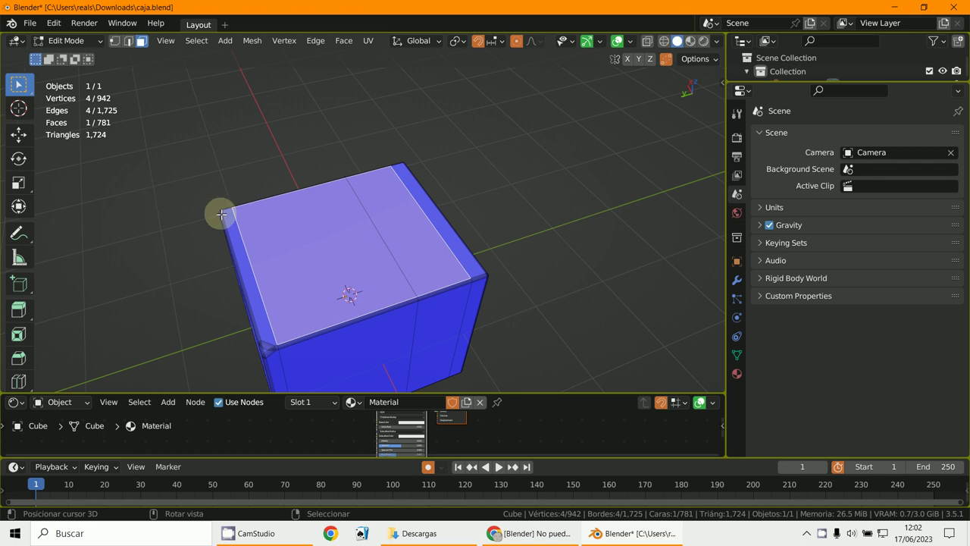
key("g")
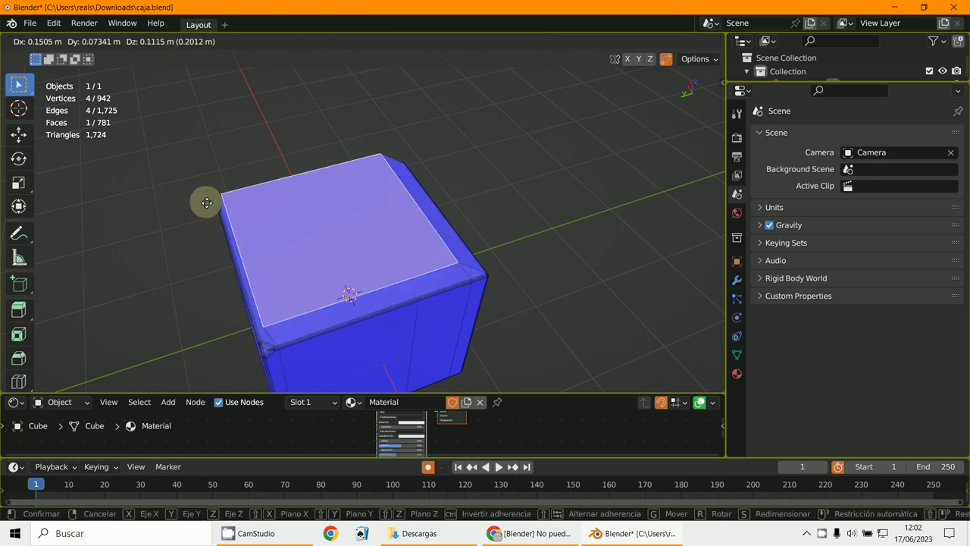
key("Escape")
key("x")
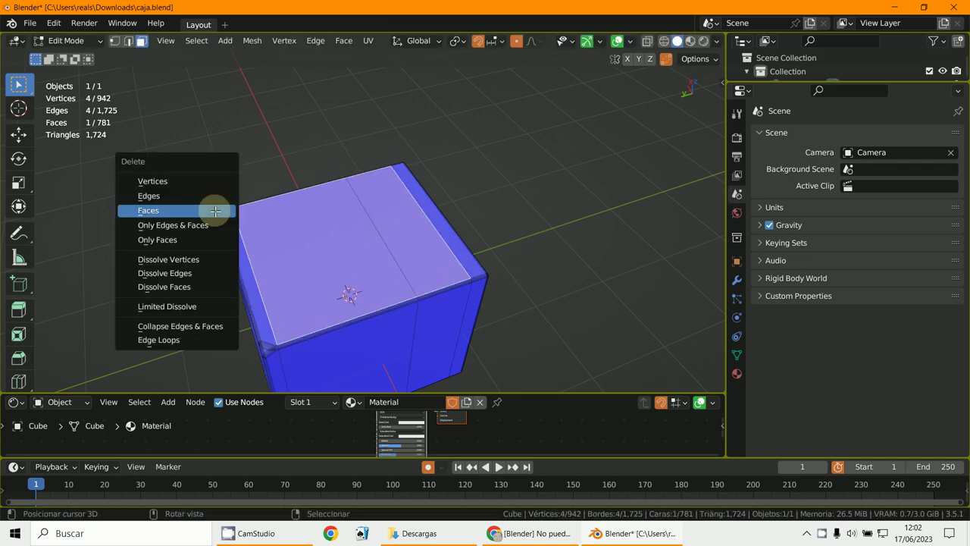
left_click(217, 212)
- Select the three faces of the box's inner partition, turn off the Face Orientation overlay and delete the selected faces
middle_click_drag(293, 258, 438, 288)
left_click(360, 241)
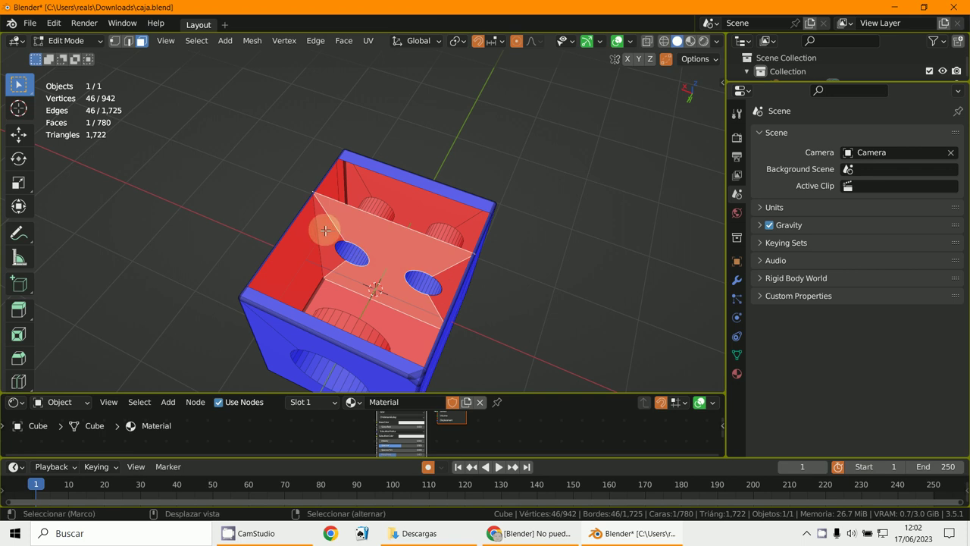
left_click(396, 304, "shift")
left_click(442, 305, "shift")
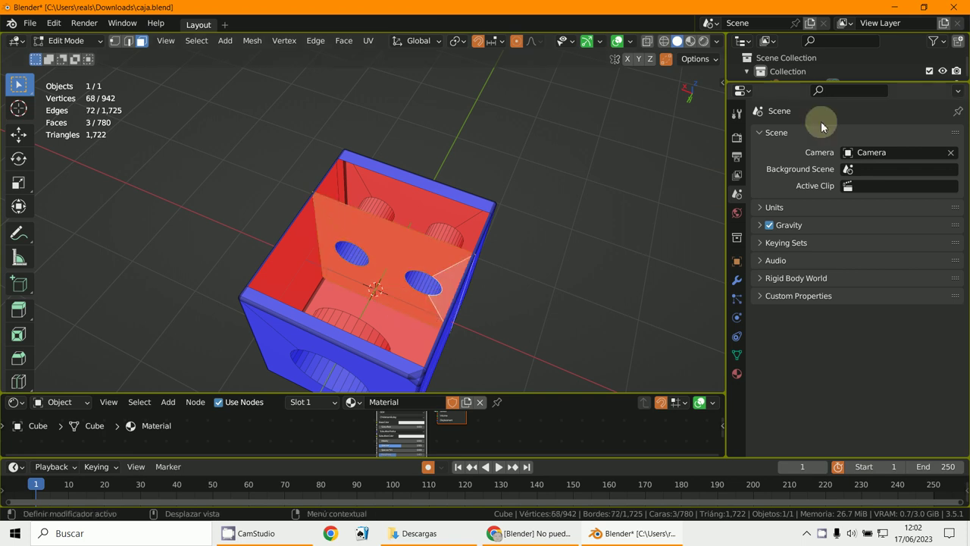
left_click(631, 41)
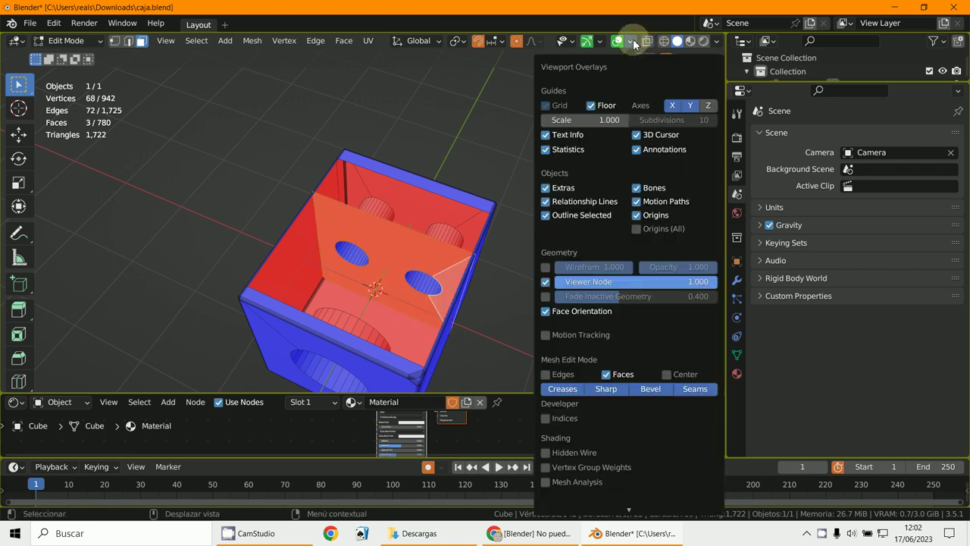
left_click(545, 311)
middle_click_drag(444, 277, 433, 277)
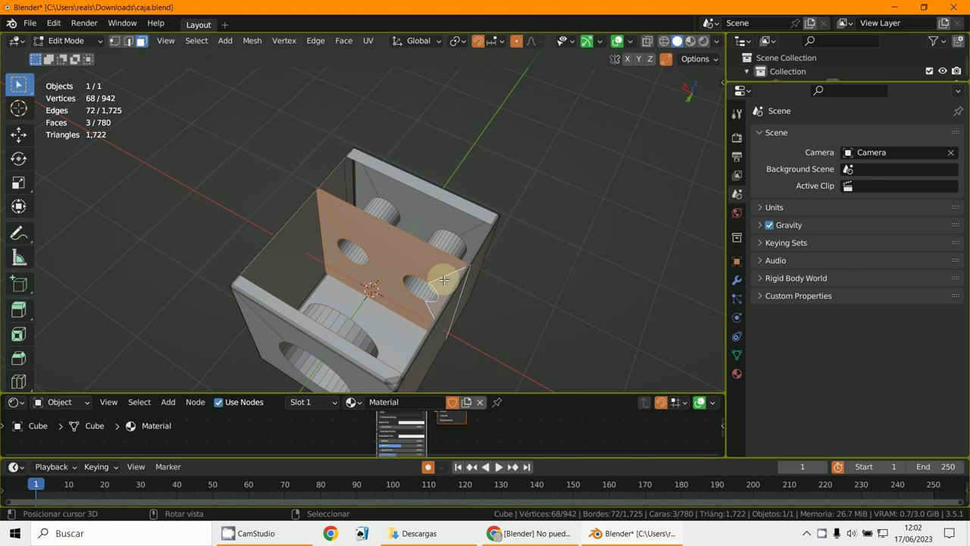
key("x")
left_click(424, 280)
- In edge mode, select the open inner rim of each small tube and of the large tube and fill each with a face
middle_click_drag(424, 282, 342, 277)
scroll(390, 263, "up", 3)
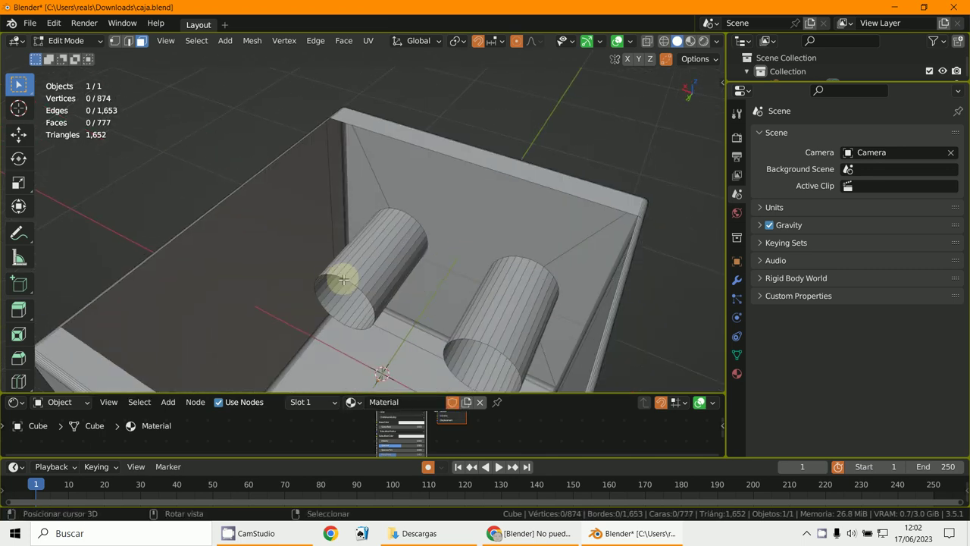
left_click(127, 43)
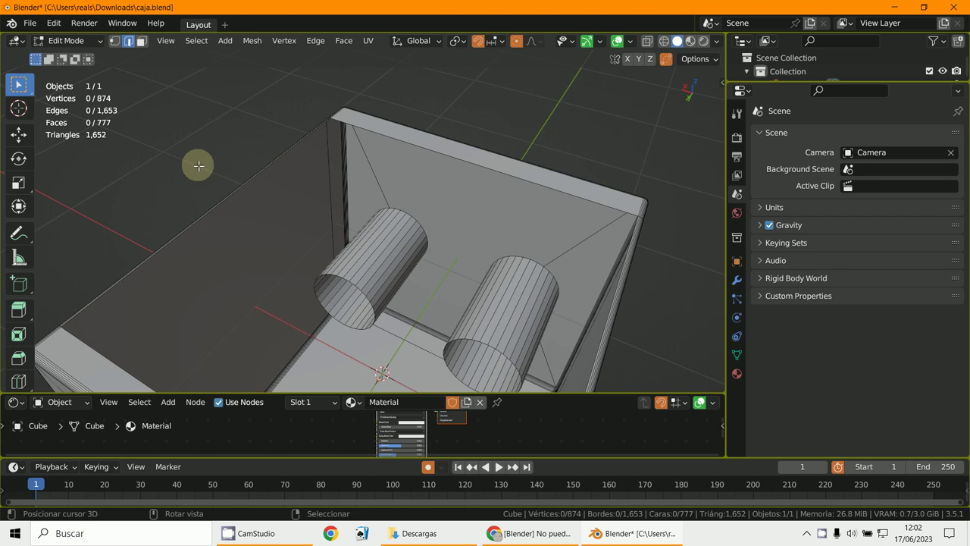
middle_click_drag(450, 353, 270, 310)
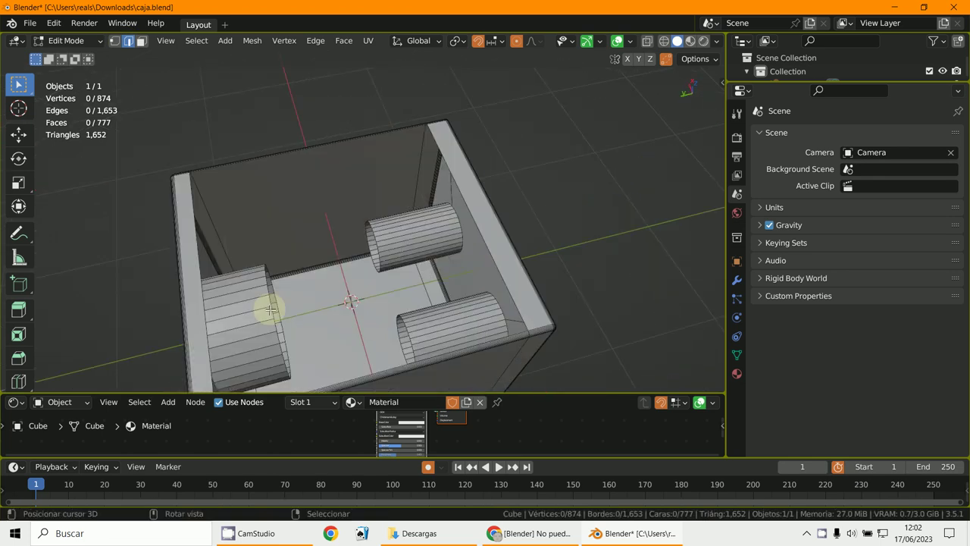
middle_click_drag(360, 304, 405, 303)
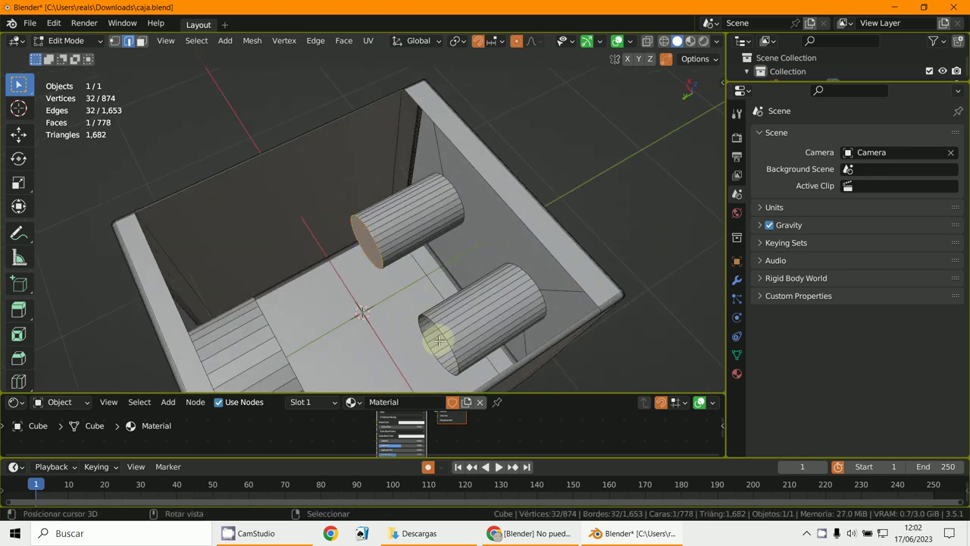
scroll(439, 341, "up", 2)
middle_click_drag(494, 331, 346, 372)
left_click(459, 319)
left_click(459, 317, "alt")
key("f")
scroll(347, 370, "up", 4)
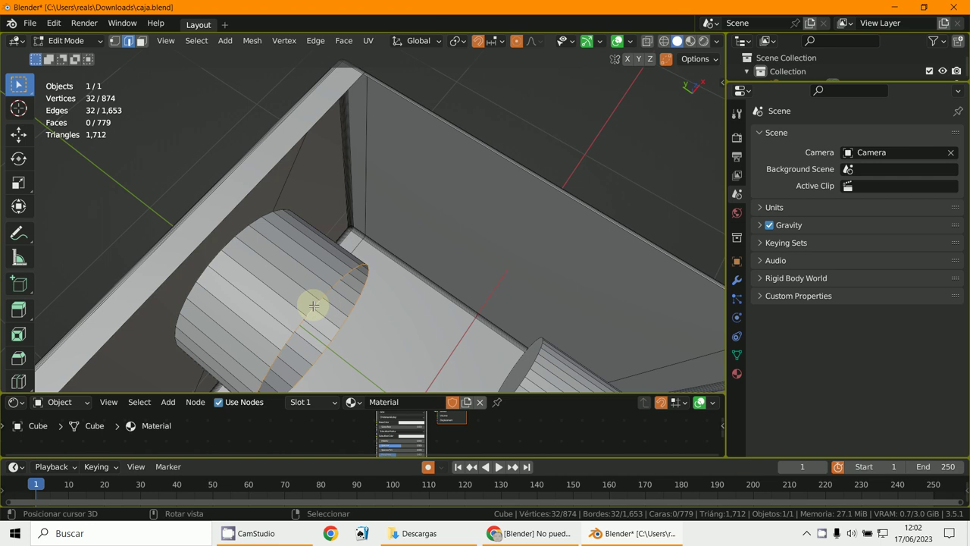
key("f")
- Select the edge loop around the box's open top and fill it with a single face
left_click(524, 170, "alt")
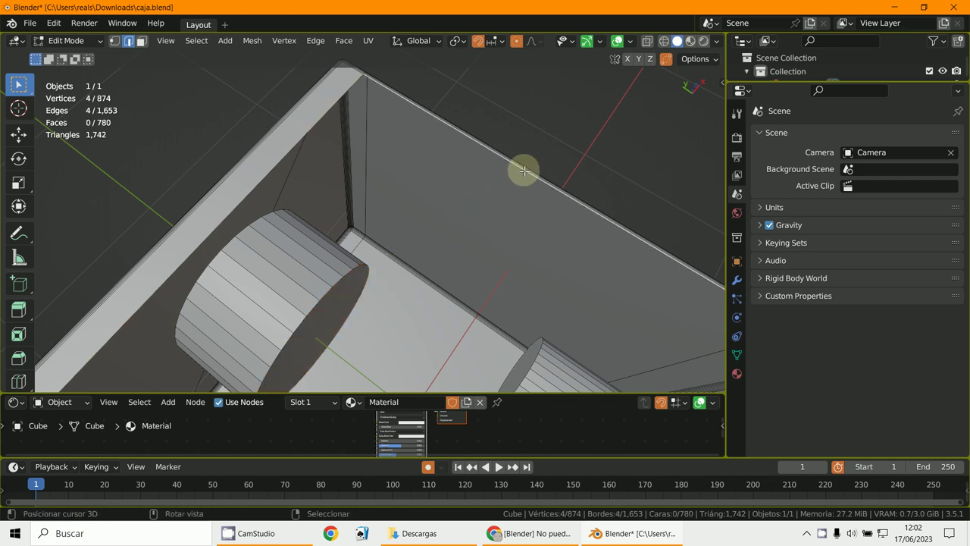
key("f")
scroll(520, 174, "down", 5)
middle_click_drag(520, 238, 569, 180)
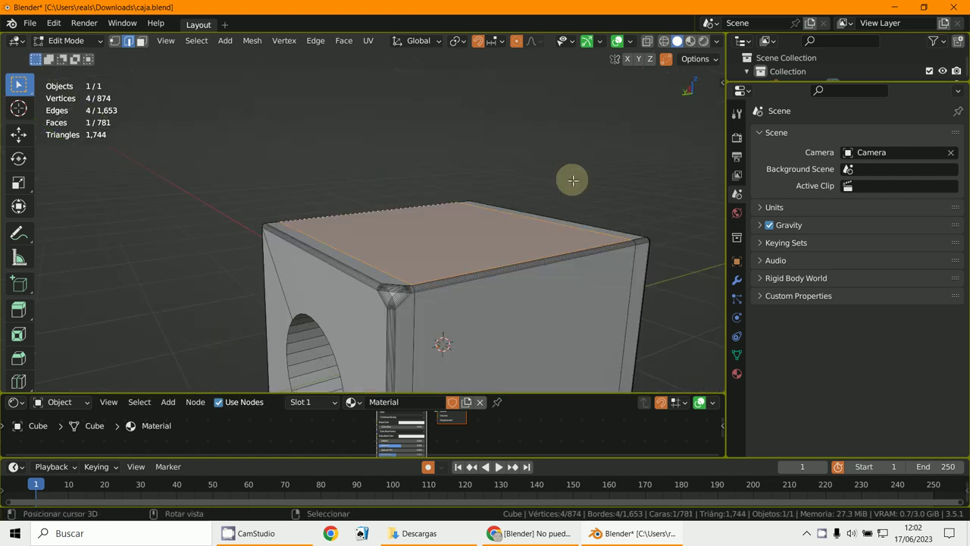
- Enable the Face Orientation overlay, deselect everything and switch to Object Mode to check the closed box's normals
left_click(632, 41)
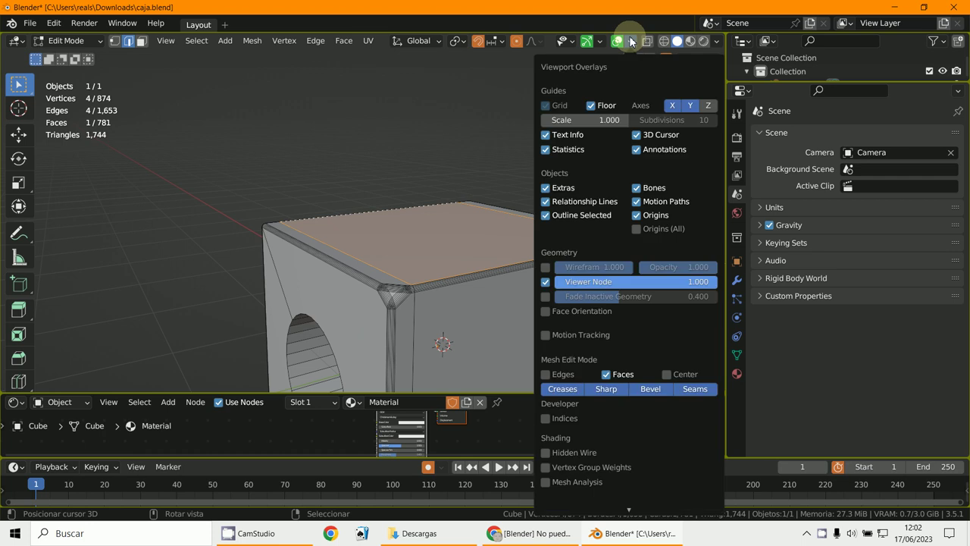
left_click(546, 311)
key("alt+a")
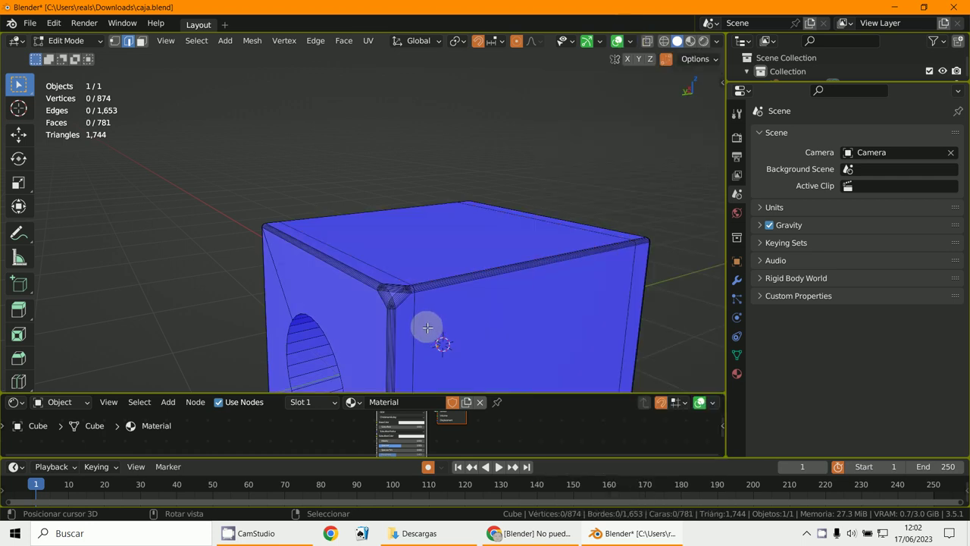
left_click(66, 40)
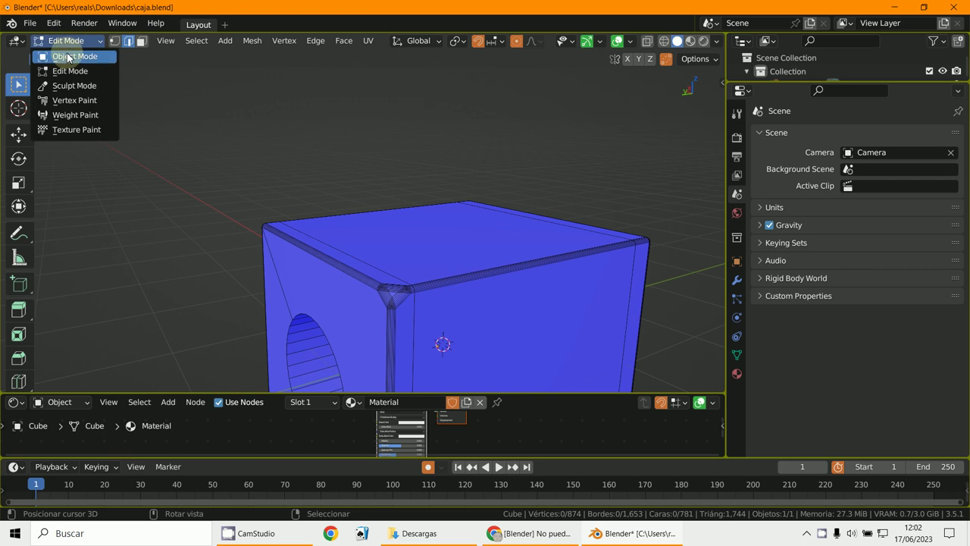
left_click(72, 56)
scroll(259, 241, "down", 4)
middle_click_drag(258, 241, 362, 229)
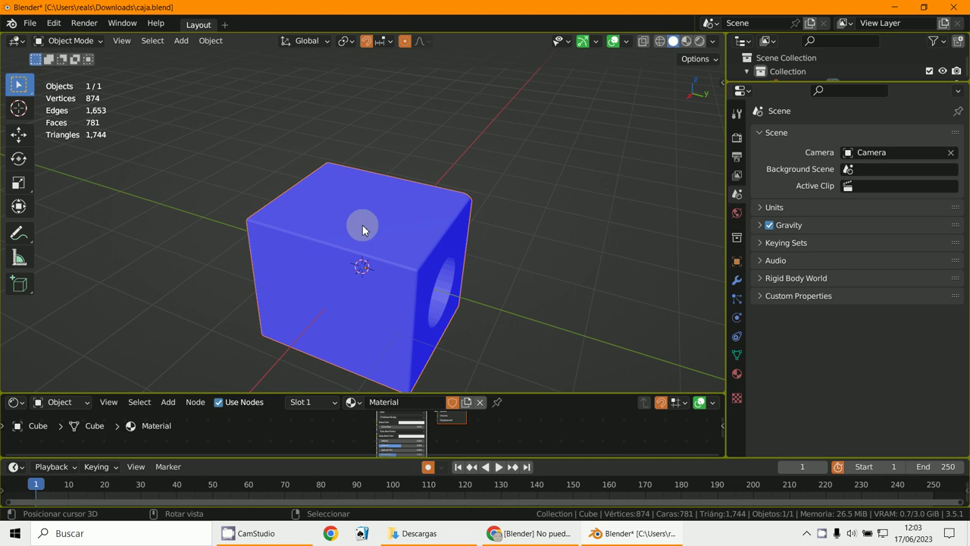
- Return the box to Edit Mode
left_click(72, 40)
left_click(64, 69)
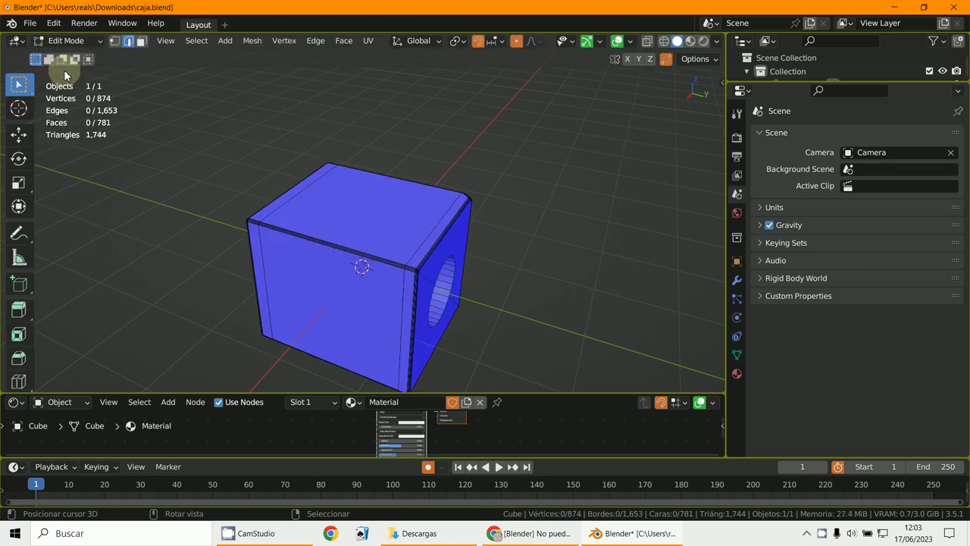
left_click(253, 42)
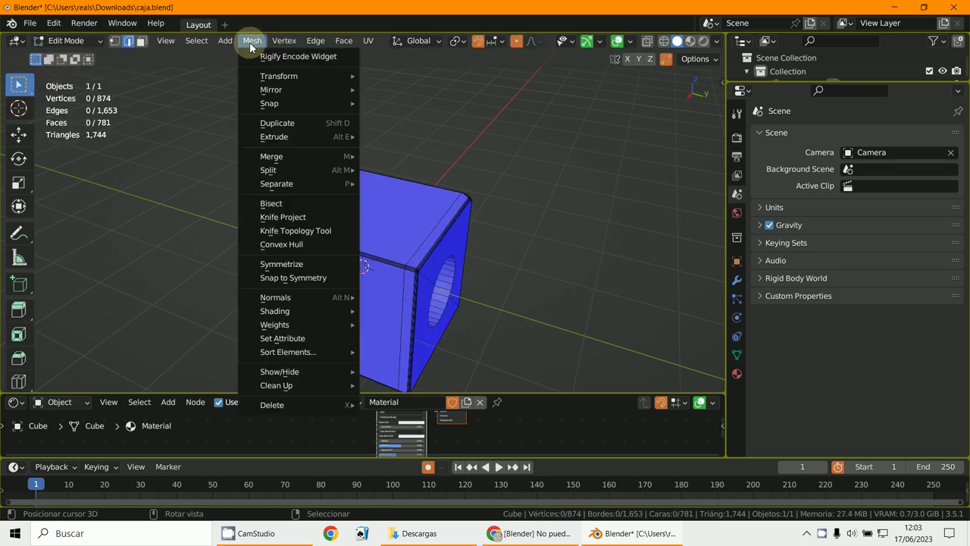
left_click(382, 205)
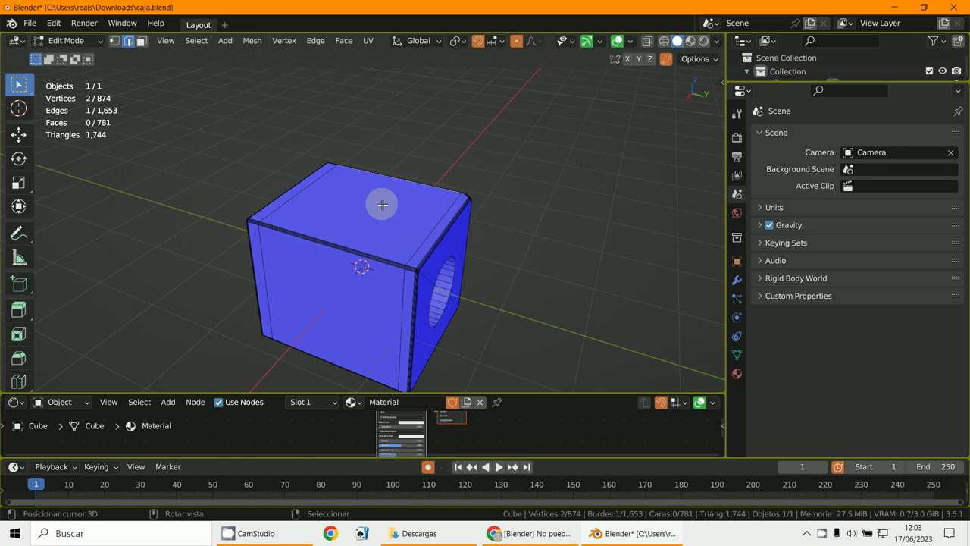
- Select the box's large top face in face mode and flip its normal
left_click(141, 40)
left_click(331, 217)
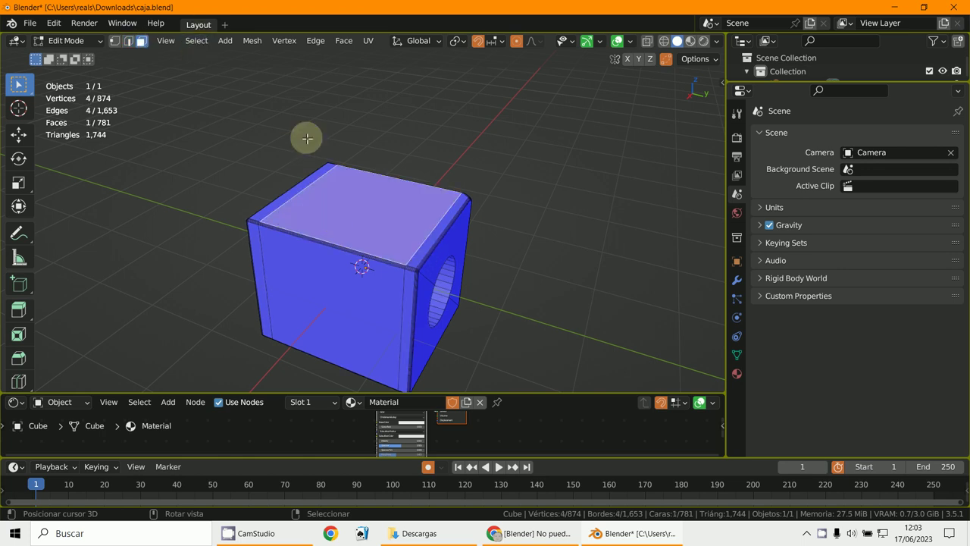
left_click(251, 41)
mouse_move(316, 304)
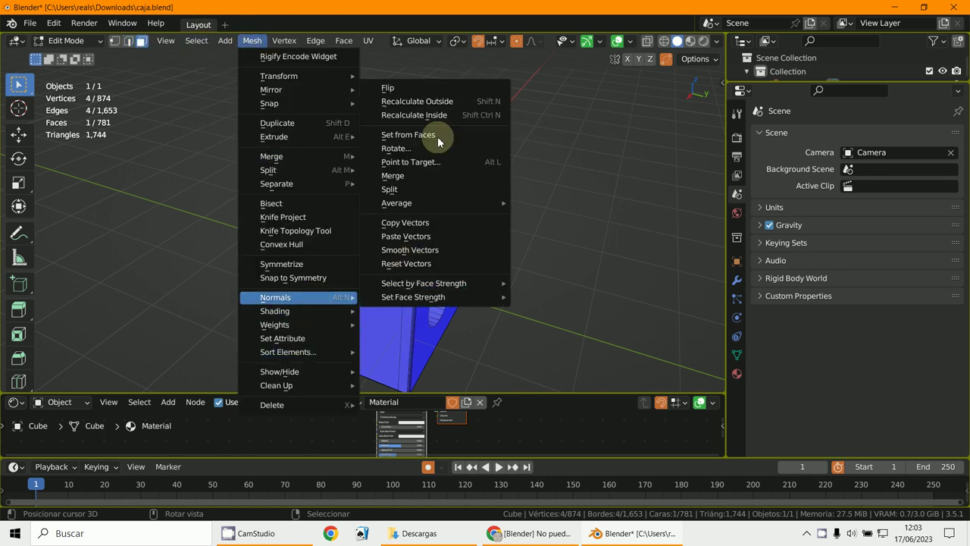
left_click(410, 86)
middle_click_drag(432, 263, 500, 271)
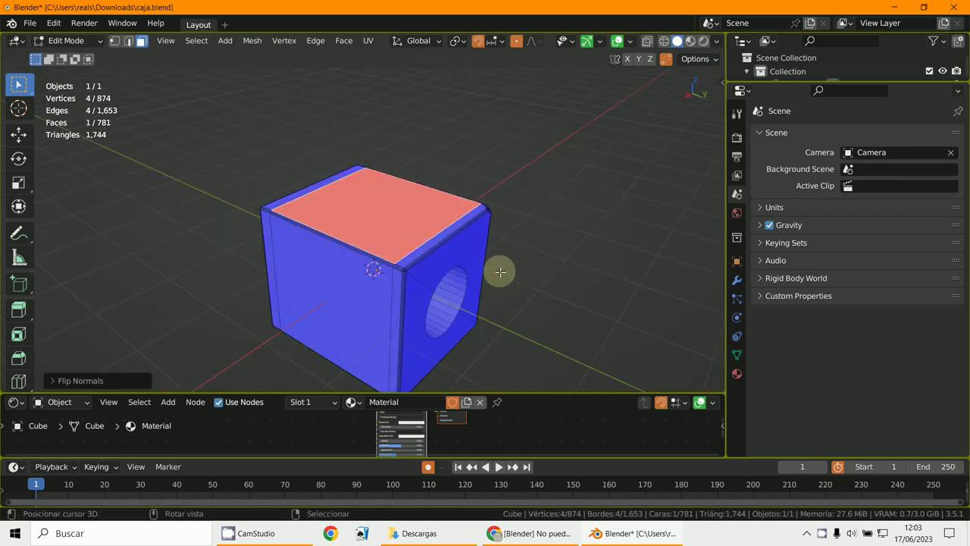
- Select the whole mesh, recalculate its normals to the outside, deselect it and inspect the face orientation around the large opening
key("a")
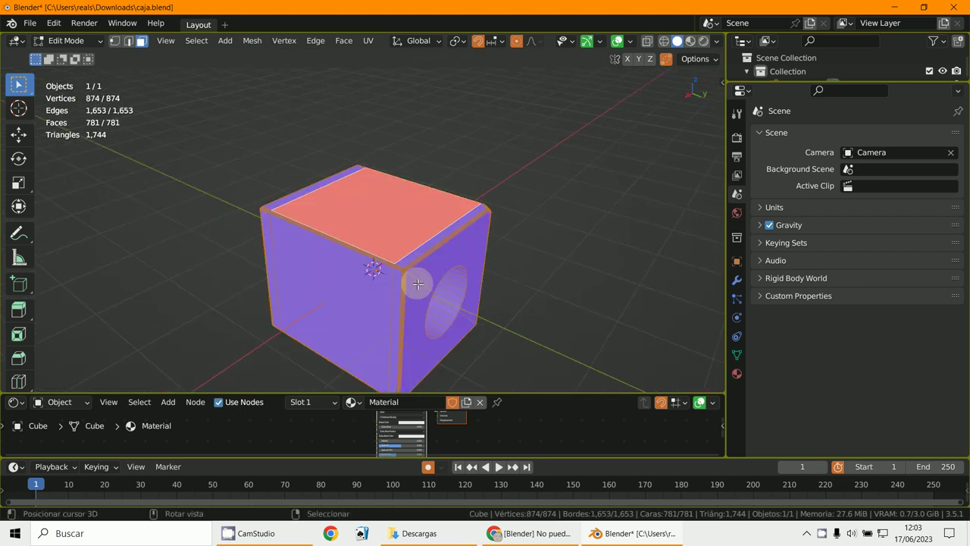
left_click(250, 43)
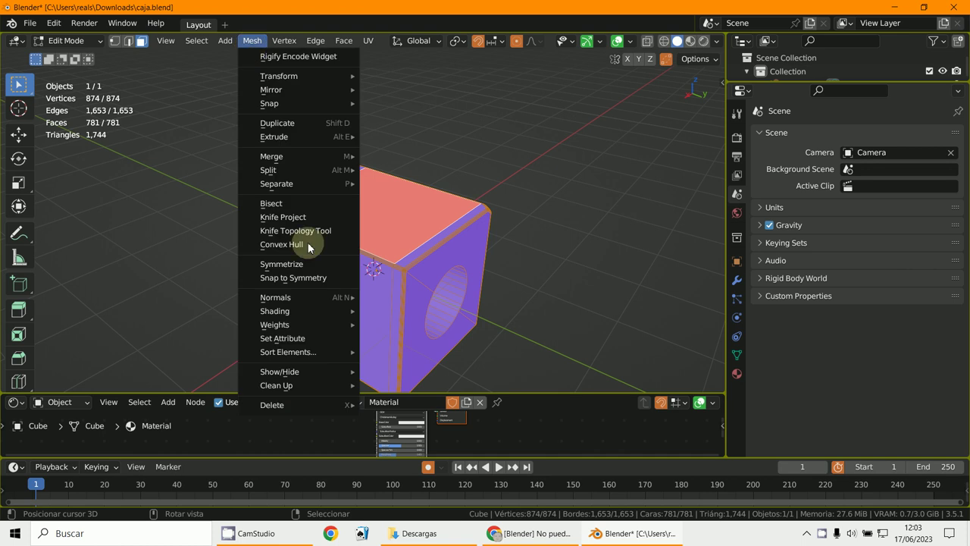
mouse_move(297, 297)
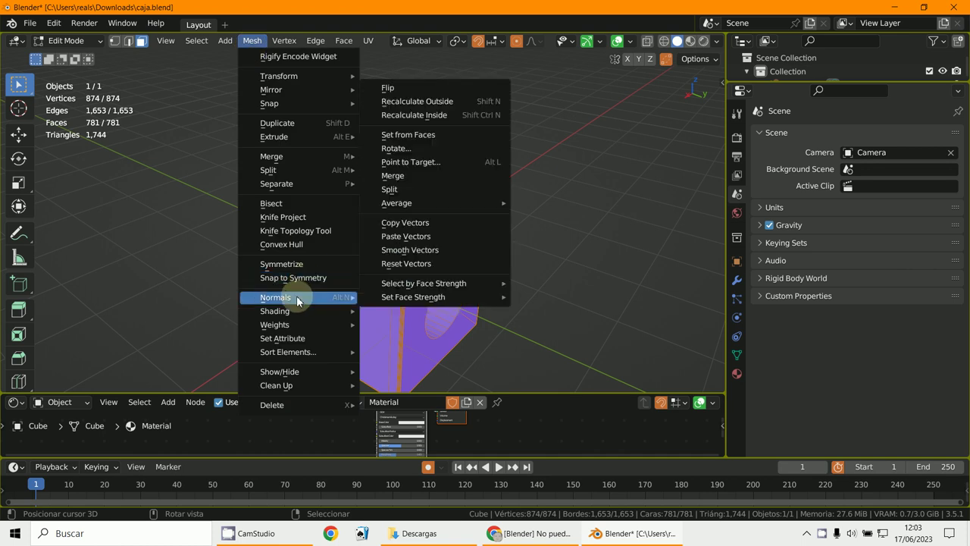
left_click(476, 102)
left_click(484, 209)
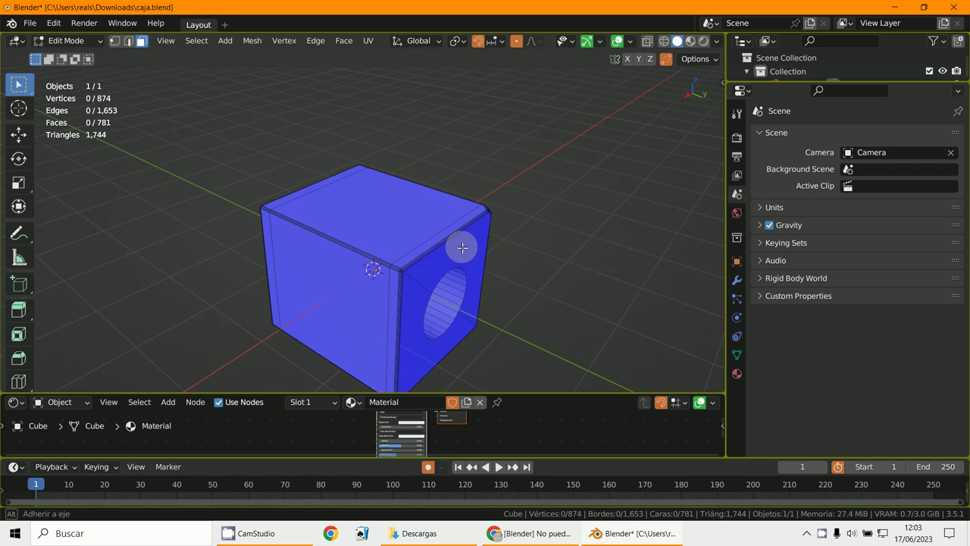
middle_click_drag(462, 245, 377, 242)
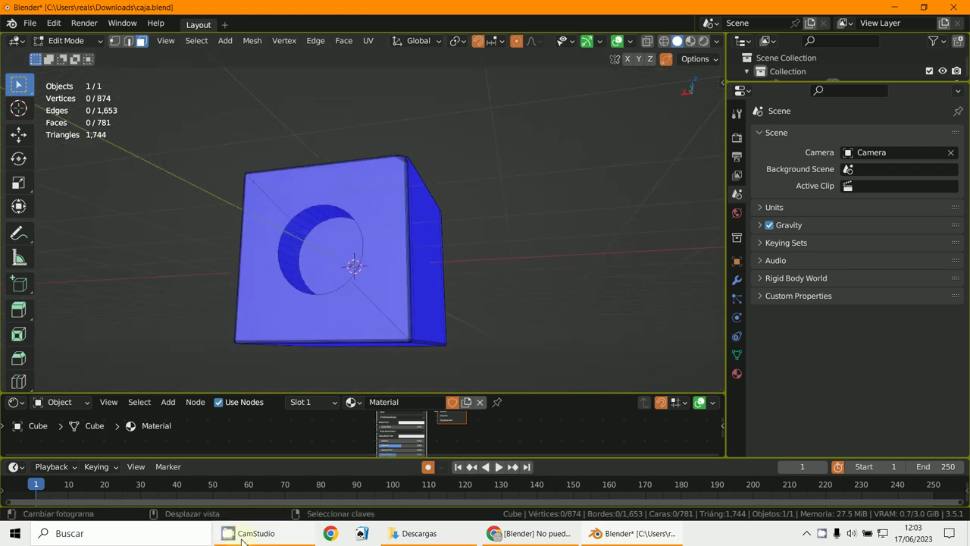